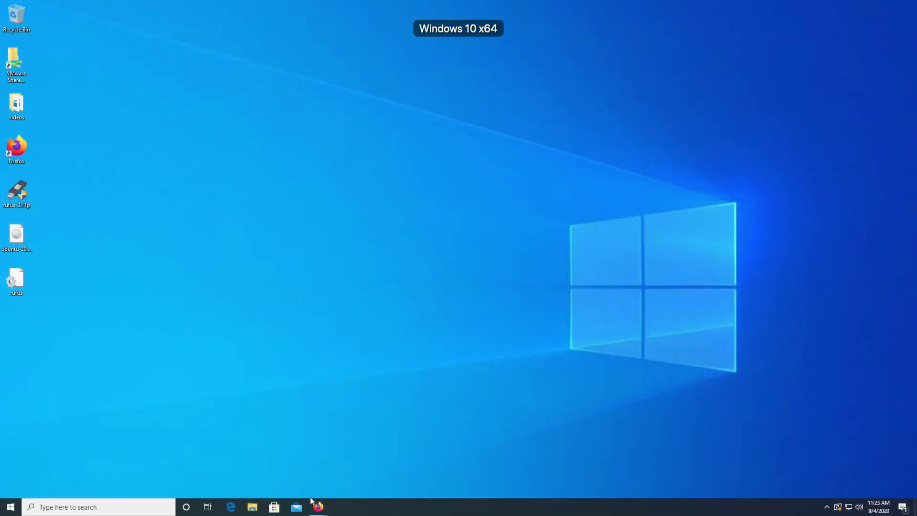
- In Firefox, search Google for 'rufus' and open the official rufus.ie site
{"action": "mouse_move", "coordinate": [317, 506]}
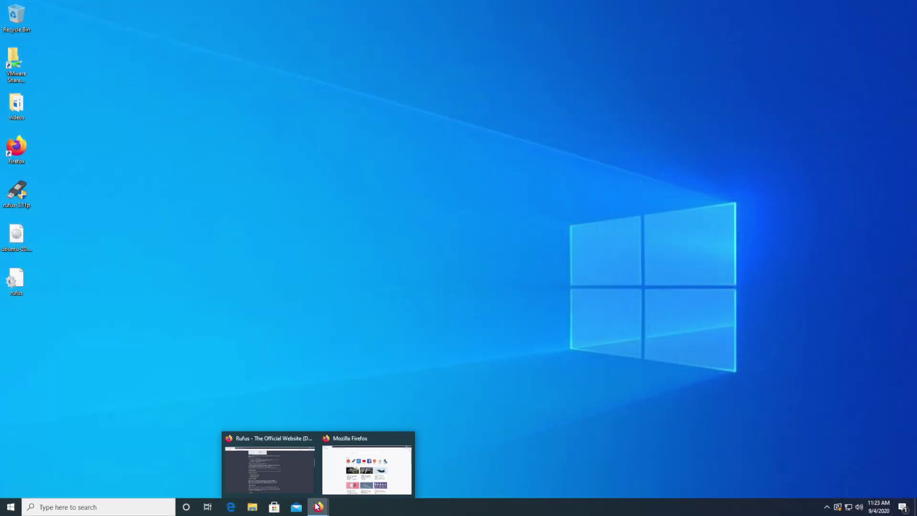
{"action": "mouse_move", "coordinate": [333, 474]}
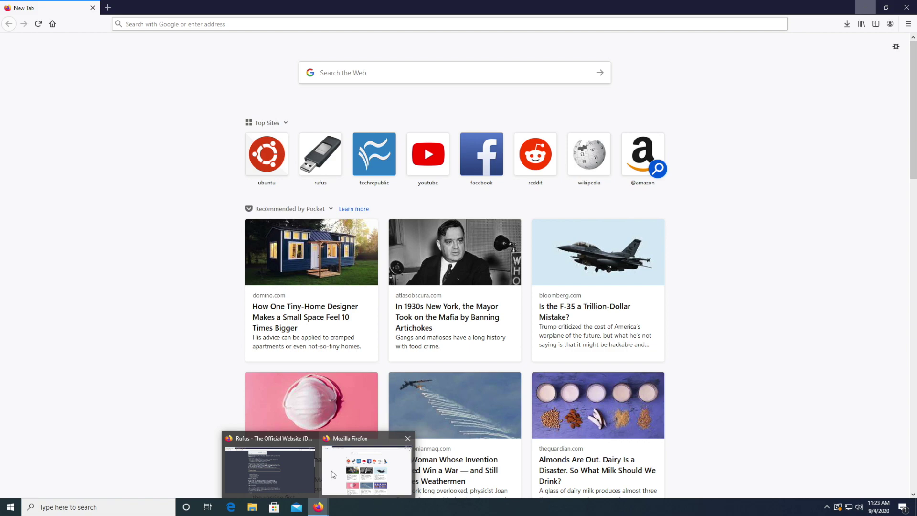
{"action": "left_click", "coordinate": [333, 474]}
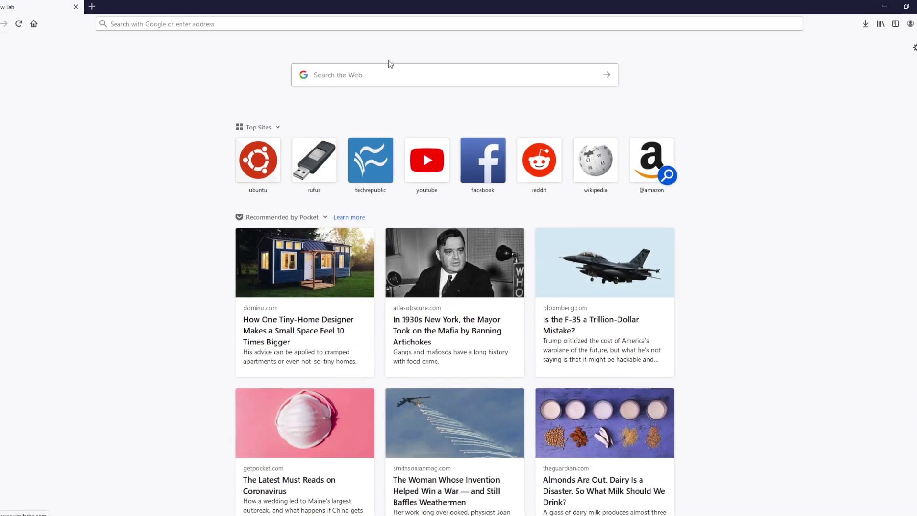
{"action": "left_click", "coordinate": [386, 67]}
{"action": "type", "text": "ru"}
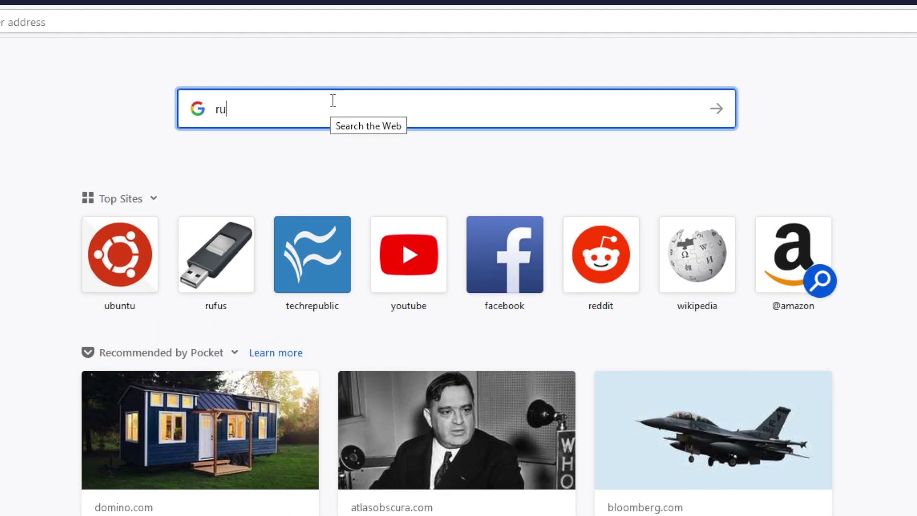
{"action": "type", "text": "fus"}
{"action": "key", "text": "Return"}
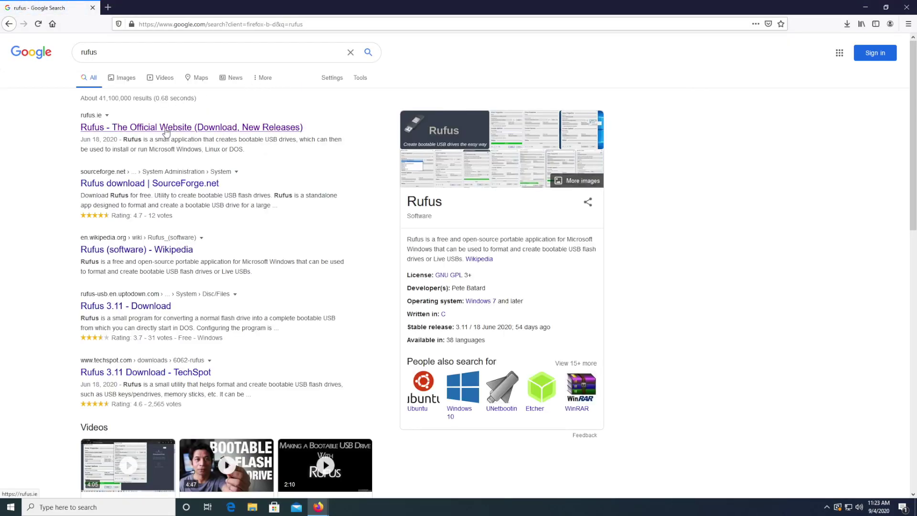
{"action": "left_click", "coordinate": [166, 128]}
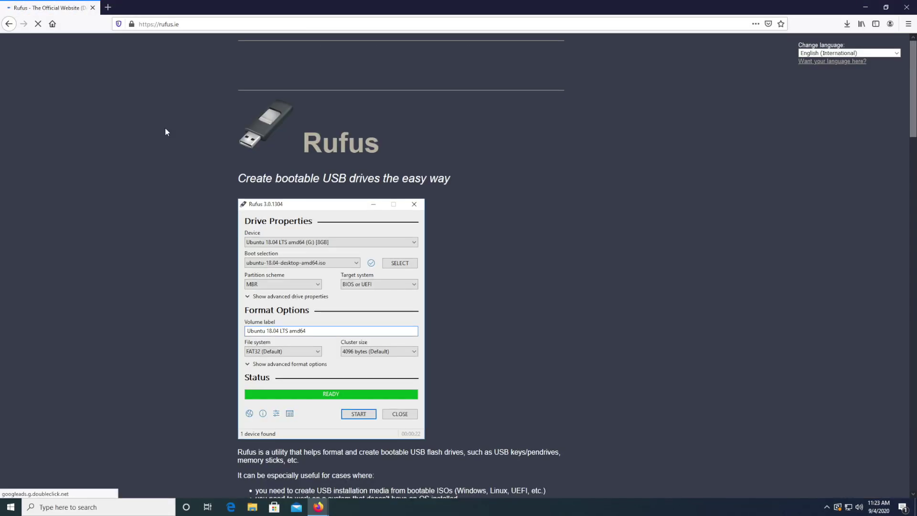
- Download the Rufus 3.11 Portable build and save rufus-3.11p.exe to disk
{"action": "scroll", "coordinate": [450, 247], "scroll_direction": "down", "scroll_amount": 2}
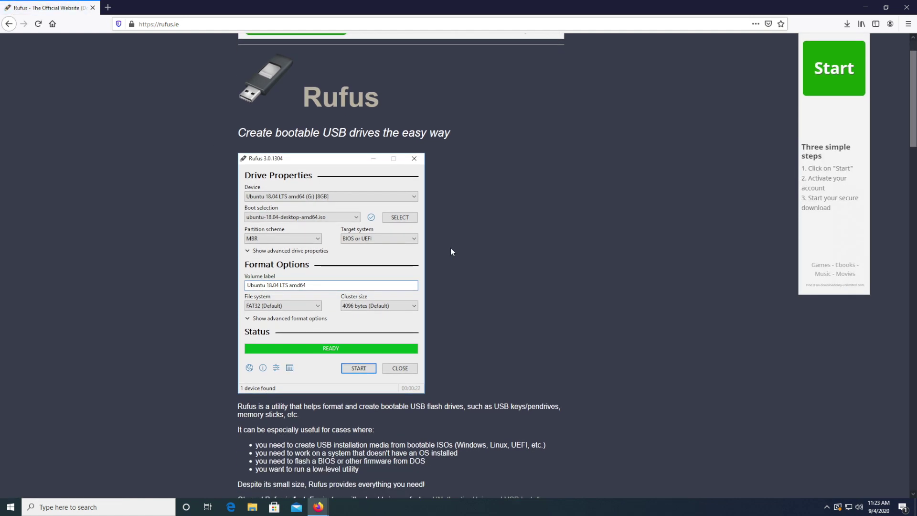
{"action": "scroll", "coordinate": [451, 247], "scroll_direction": "down", "scroll_amount": 5}
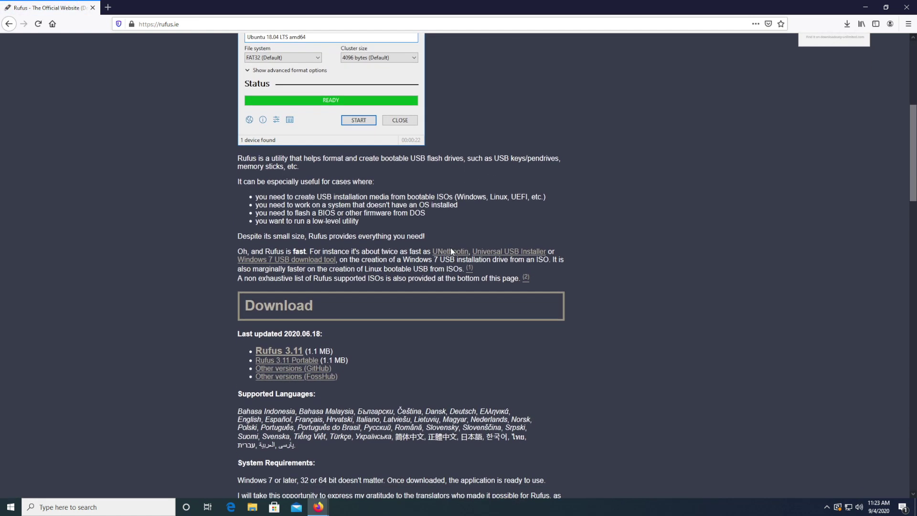
{"action": "scroll", "coordinate": [451, 247], "scroll_direction": "down", "scroll_amount": 2}
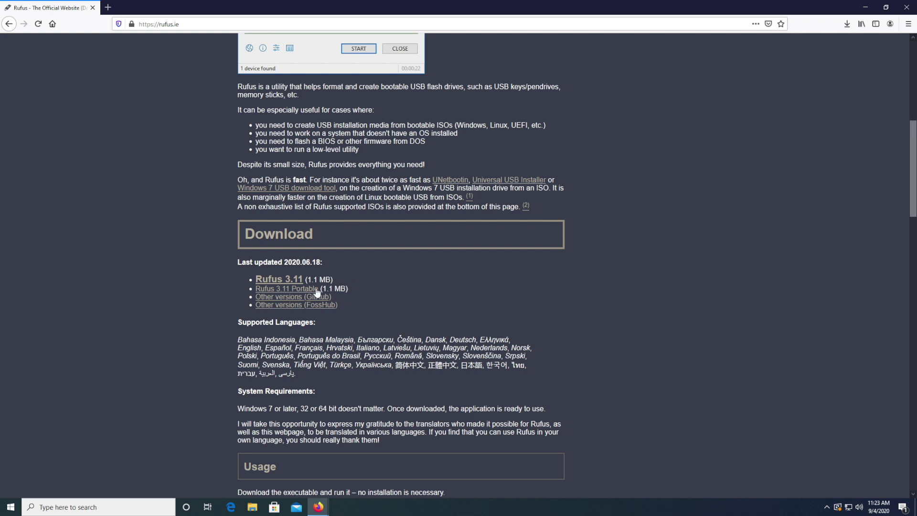
{"action": "left_click", "coordinate": [313, 289]}
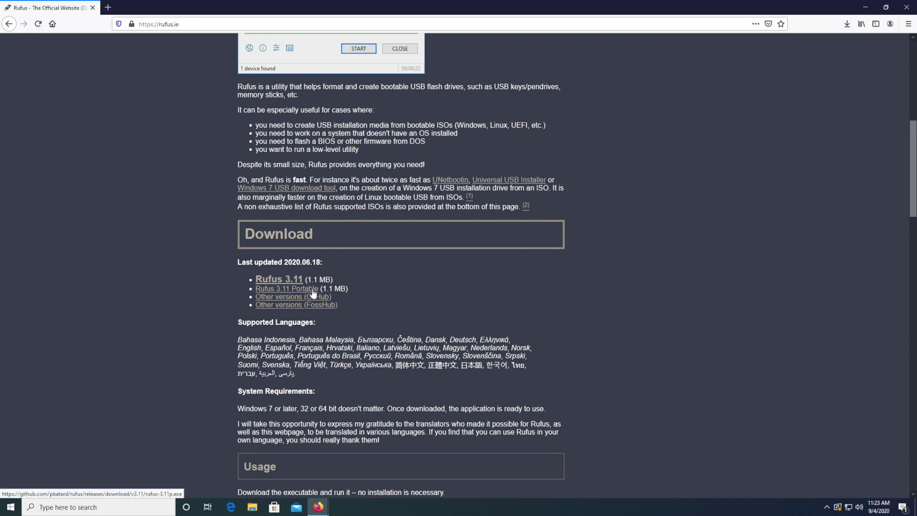
{"action": "left_click", "coordinate": [486, 281]}
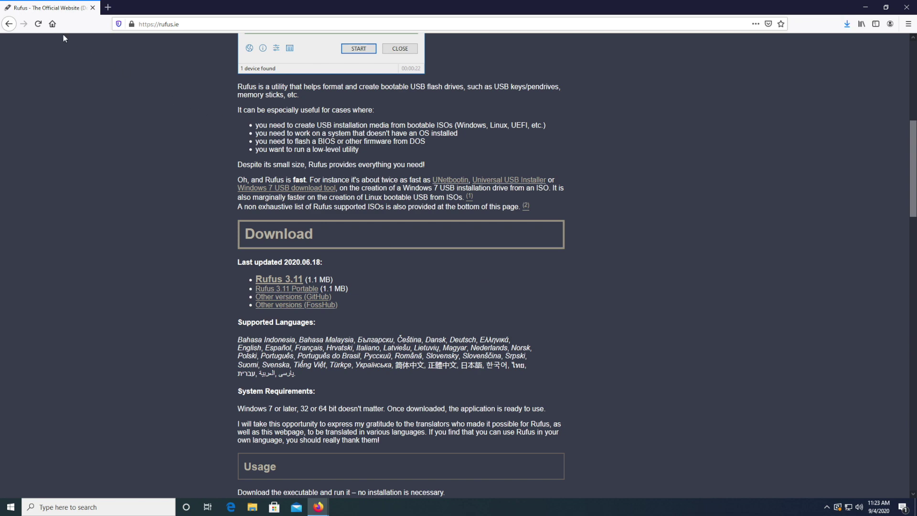
- Search Google for 'ubuntu' and open Ubuntu's official download page
{"action": "left_click", "coordinate": [12, 25]}
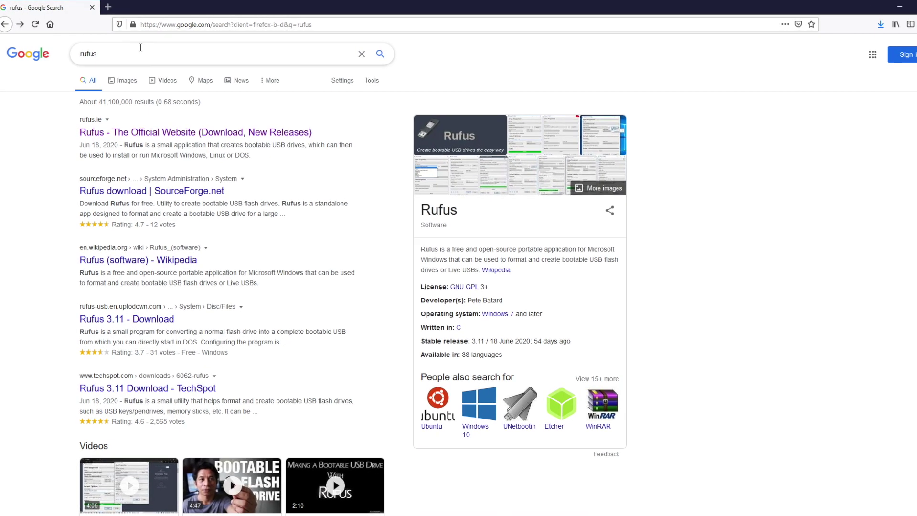
{"action": "left_click", "coordinate": [114, 52]}
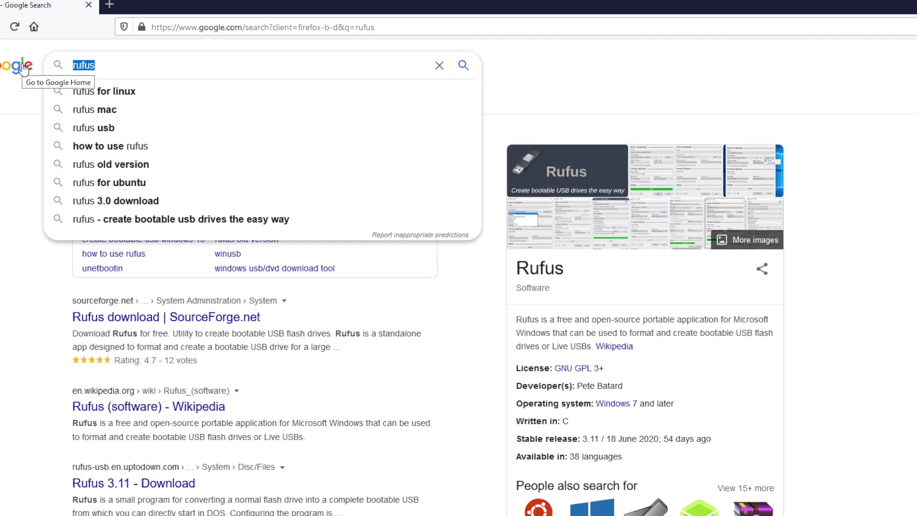
{"action": "type", "text": "ubuntu"}
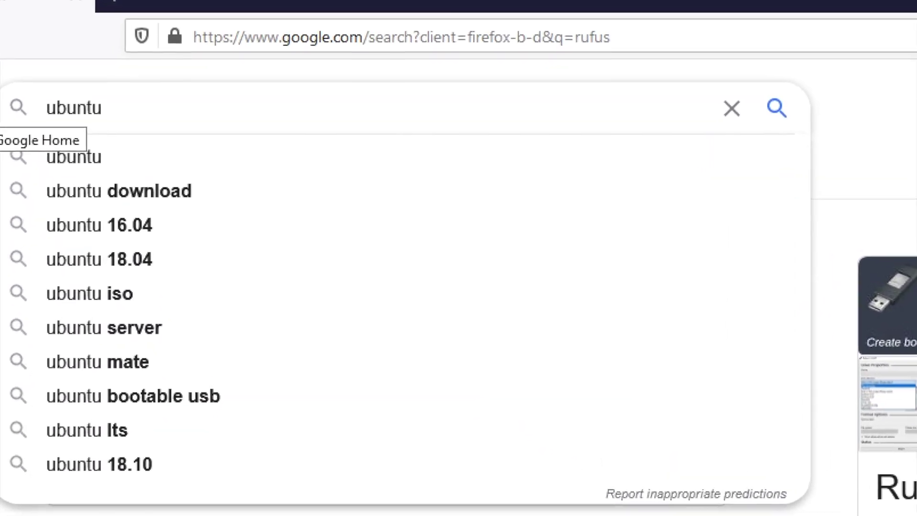
{"action": "key", "text": "Return"}
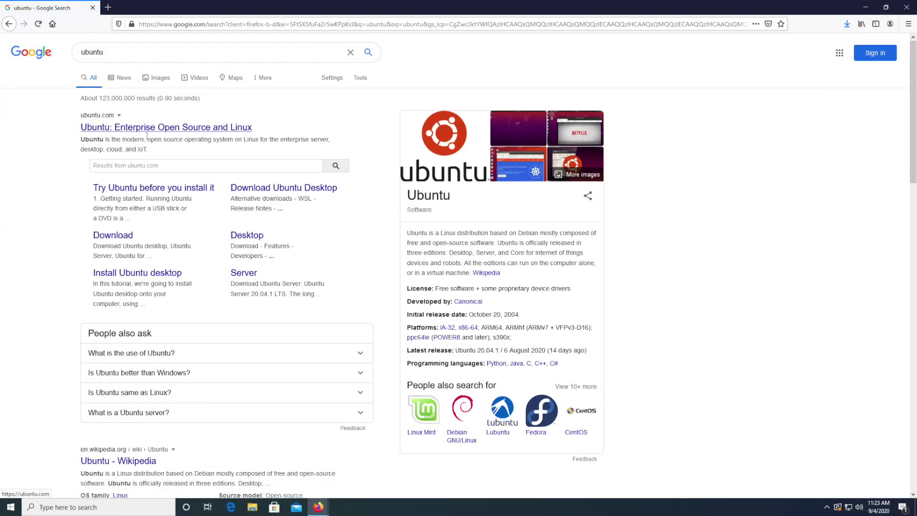
{"action": "left_click", "coordinate": [123, 239]}
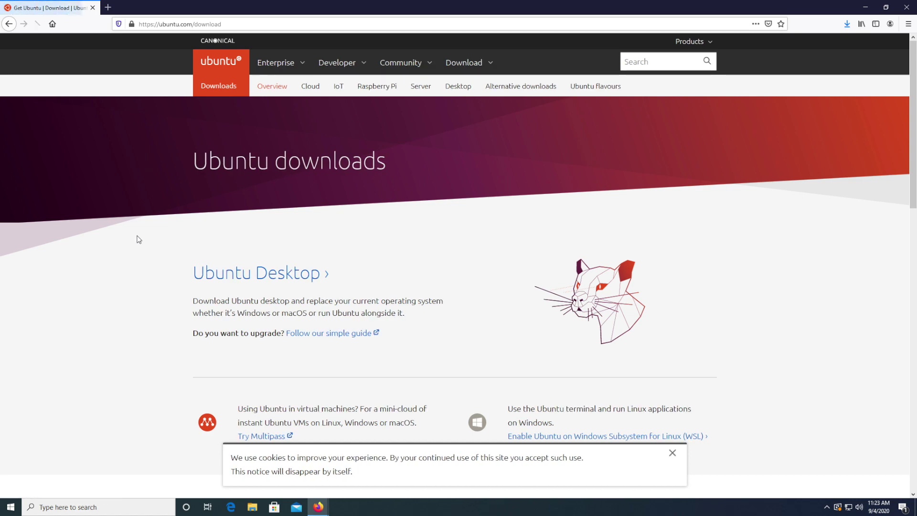
- Download the Ubuntu 20.04.1 LTS desktop ISO and save the file
{"action": "scroll", "coordinate": [165, 241], "scroll_direction": "down", "scroll_amount": 5}
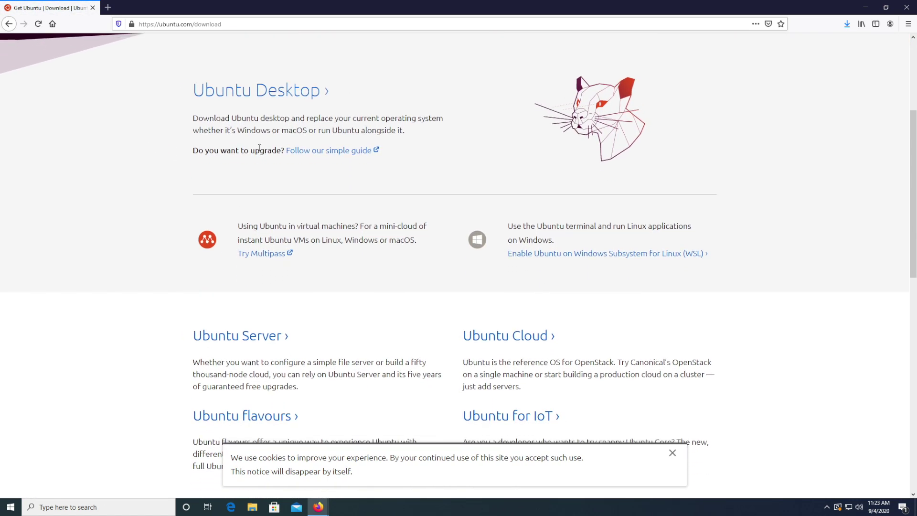
{"action": "left_click", "coordinate": [264, 95]}
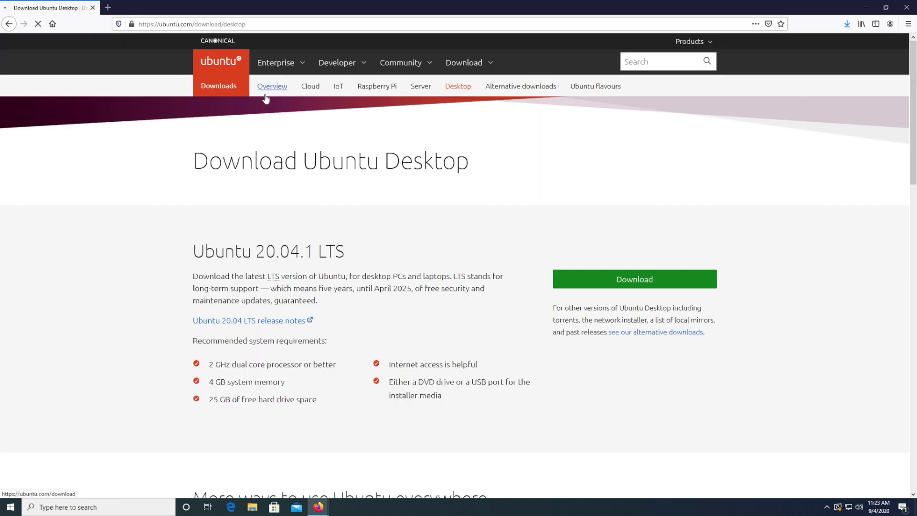
{"action": "left_click", "coordinate": [616, 285]}
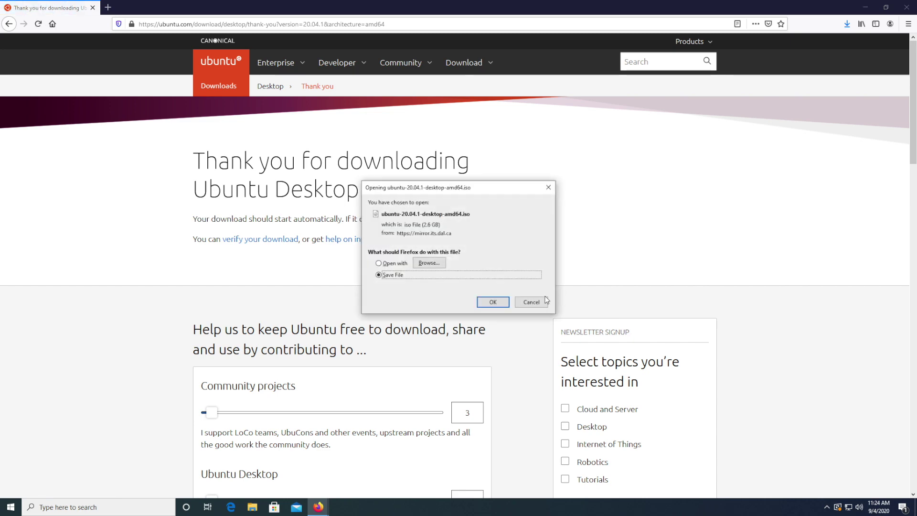
{"action": "left_click", "coordinate": [498, 302]}
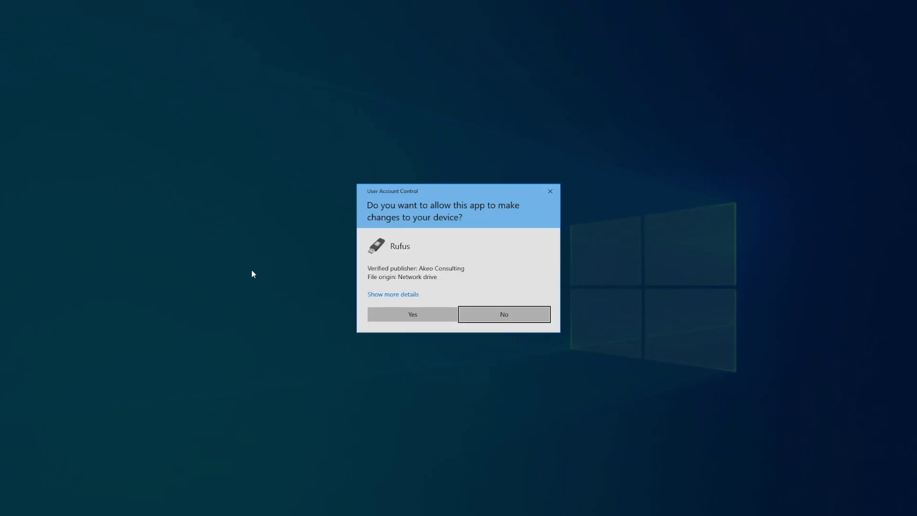
- Allow Rufus to run with admin rights and keep the 4GB USB drive as target
{"action": "left_click", "coordinate": [401, 317]}
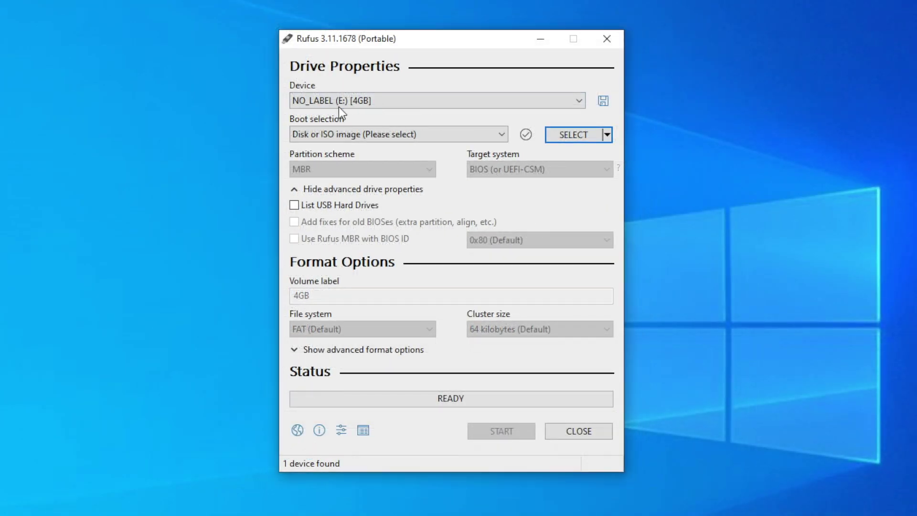
{"action": "left_click", "coordinate": [584, 103]}
{"action": "left_click", "coordinate": [533, 106]}
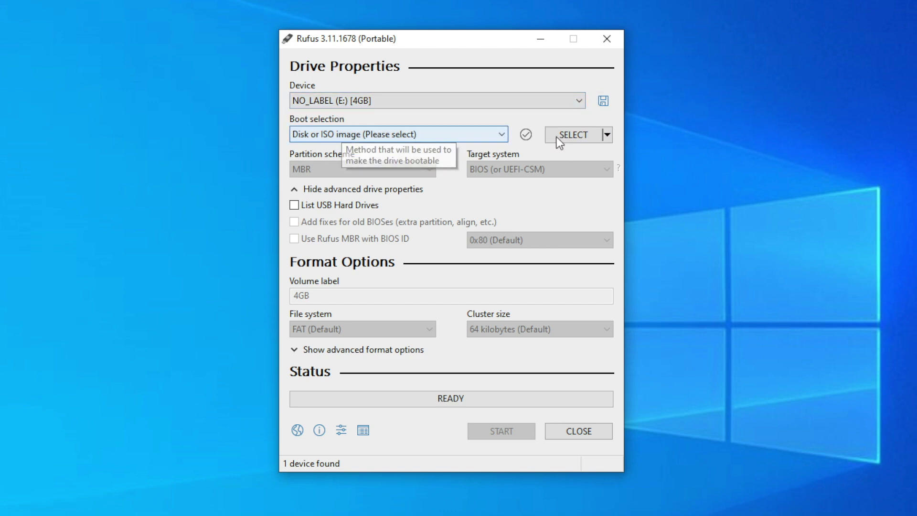
- Load ubuntu-20.04-desktop-amd64.iso as the boot image with a 250 MB persistent partition
{"action": "left_click", "coordinate": [573, 136]}
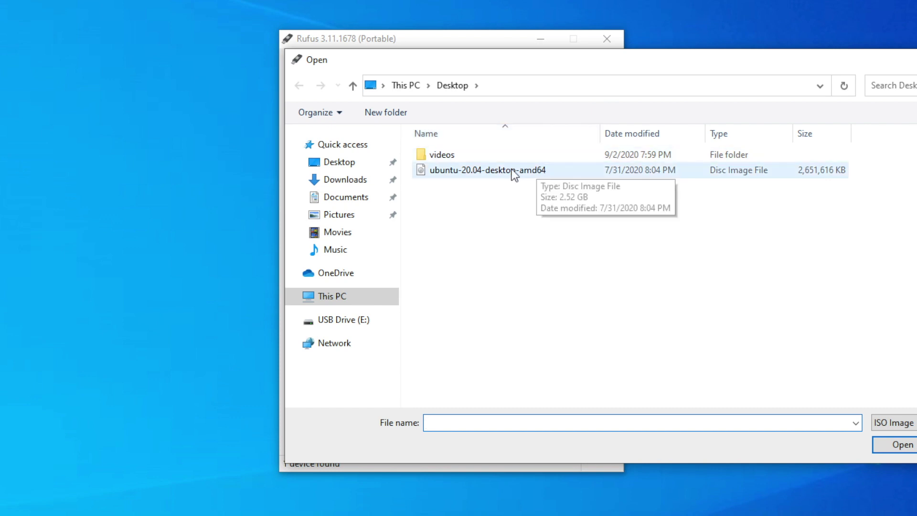
{"action": "left_click", "coordinate": [515, 171]}
{"action": "left_click", "coordinate": [904, 445]}
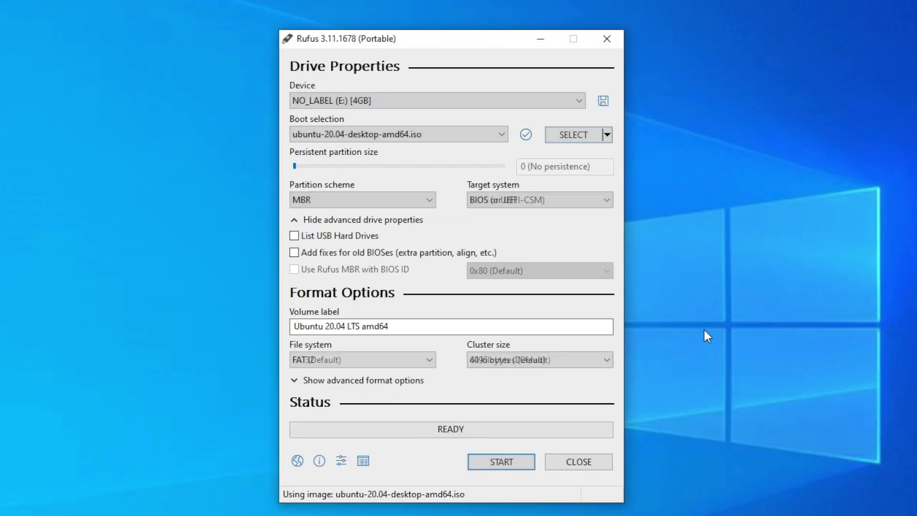
{"action": "left_click", "coordinate": [298, 165]}
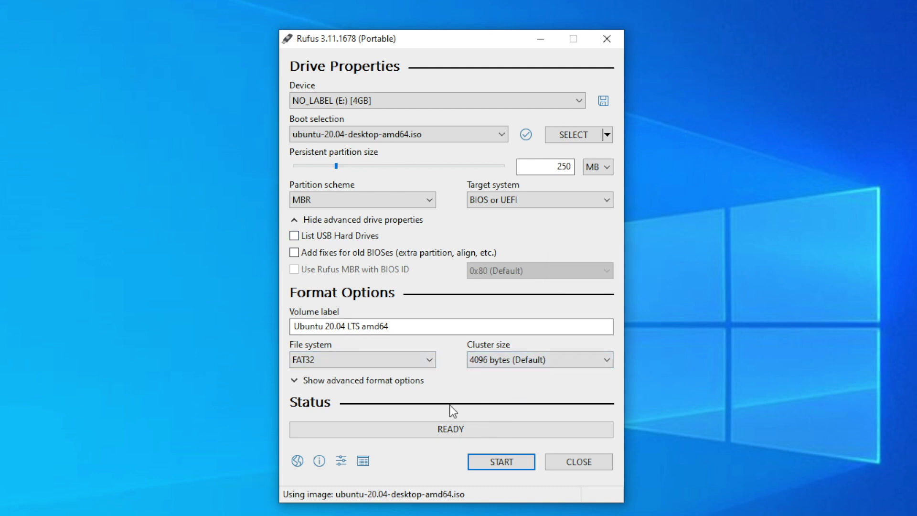
- Write the image to the 4GB drive, accepting the Syslinux download and data erase, then close Rufus
{"action": "left_click", "coordinate": [501, 463]}
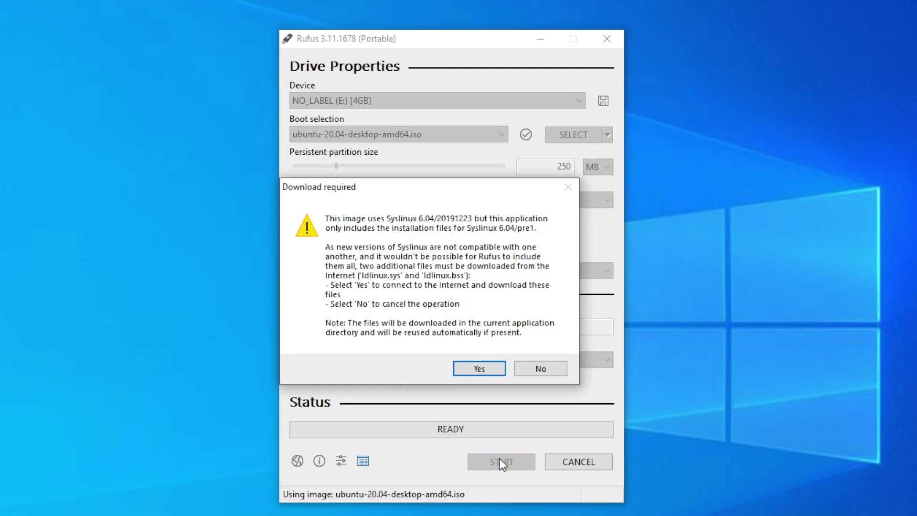
{"action": "left_click", "coordinate": [476, 366]}
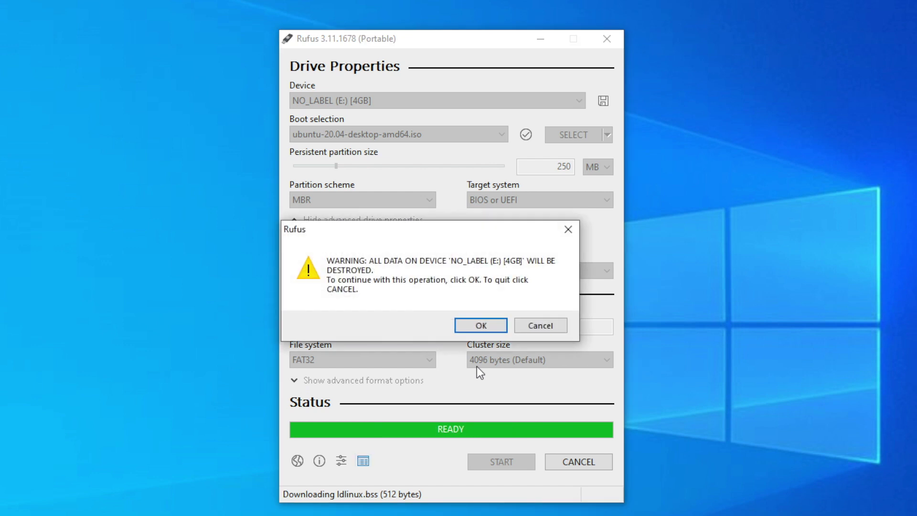
{"action": "left_click", "coordinate": [476, 329]}
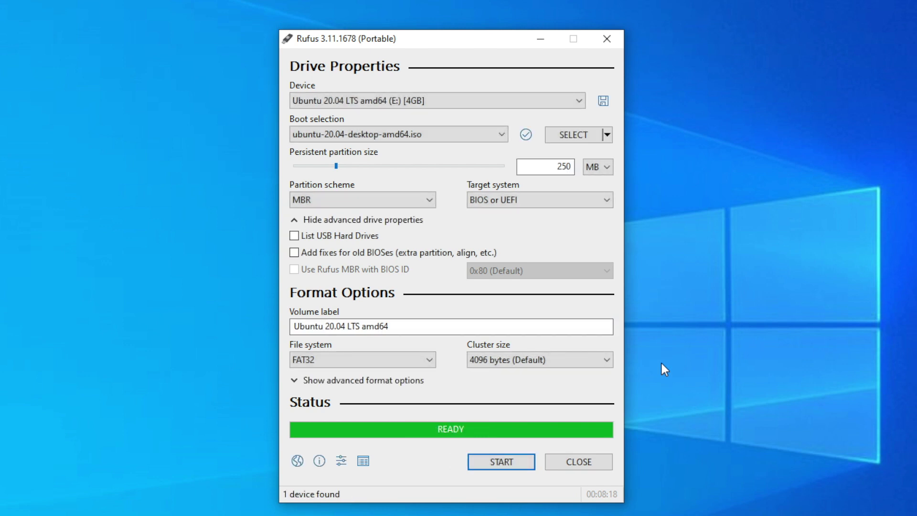
{"action": "left_click", "coordinate": [592, 462]}
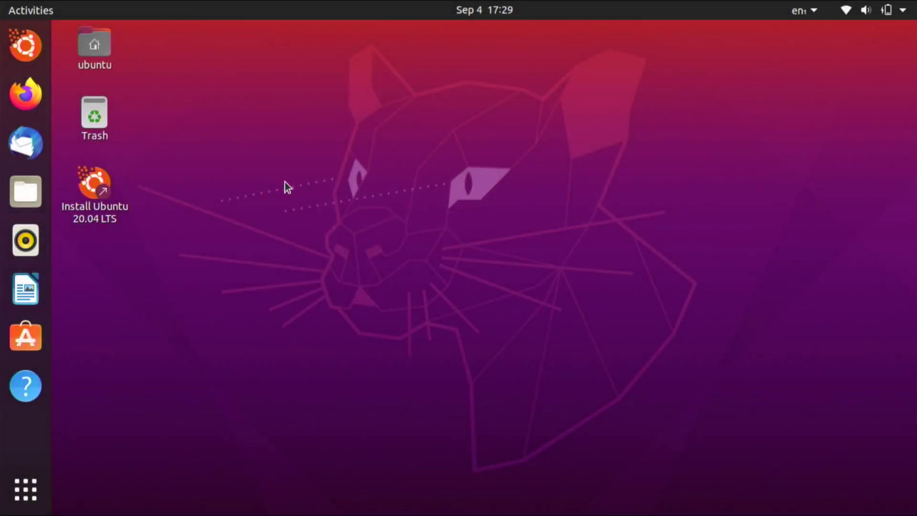
- Set the wooden suspension bridge photo as the desktop background and close Settings
{"action": "right_click", "coordinate": [284, 183]}
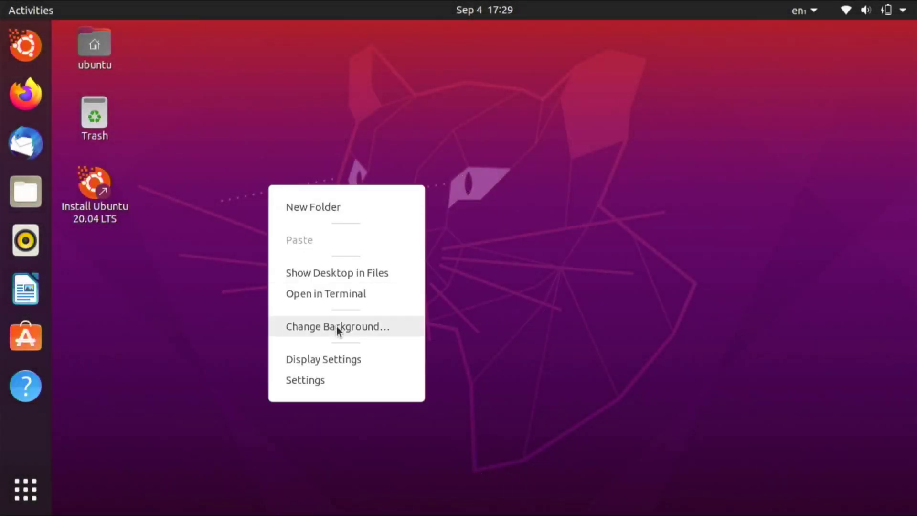
{"action": "left_click", "coordinate": [378, 326]}
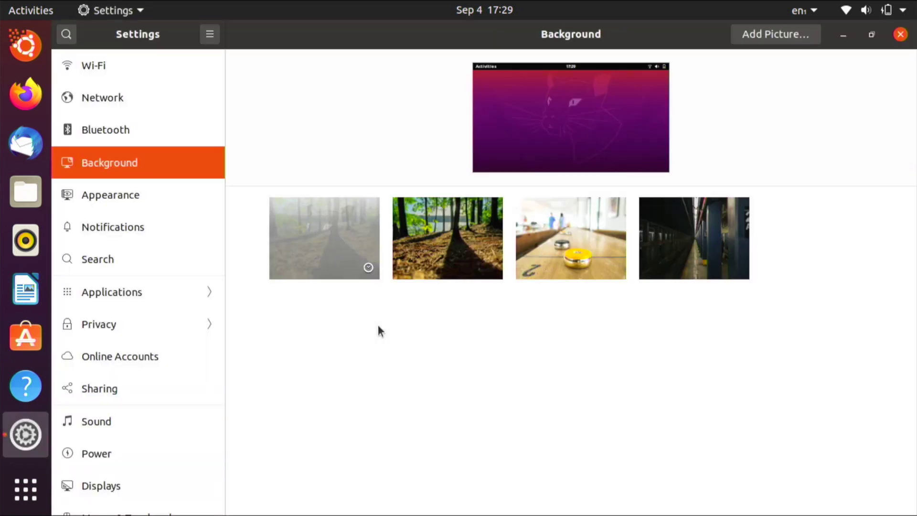
{"action": "left_click", "coordinate": [814, 246]}
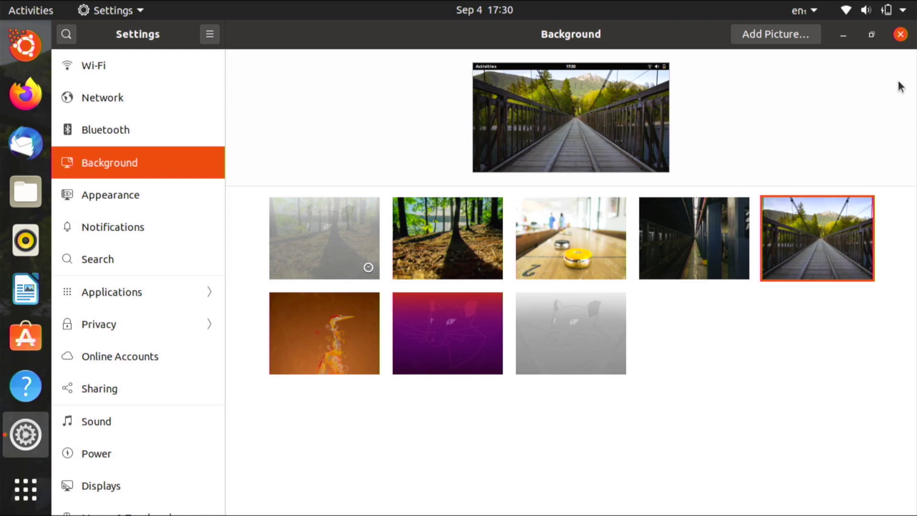
{"action": "left_click", "coordinate": [900, 34]}
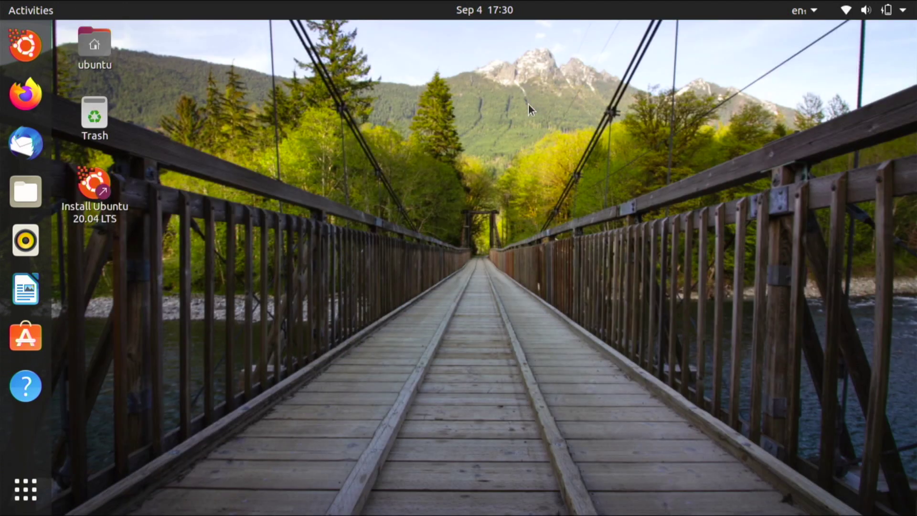
- Create a folder named 'test folder' in the Home folder, then close Files
{"action": "double_click", "coordinate": [99, 50]}
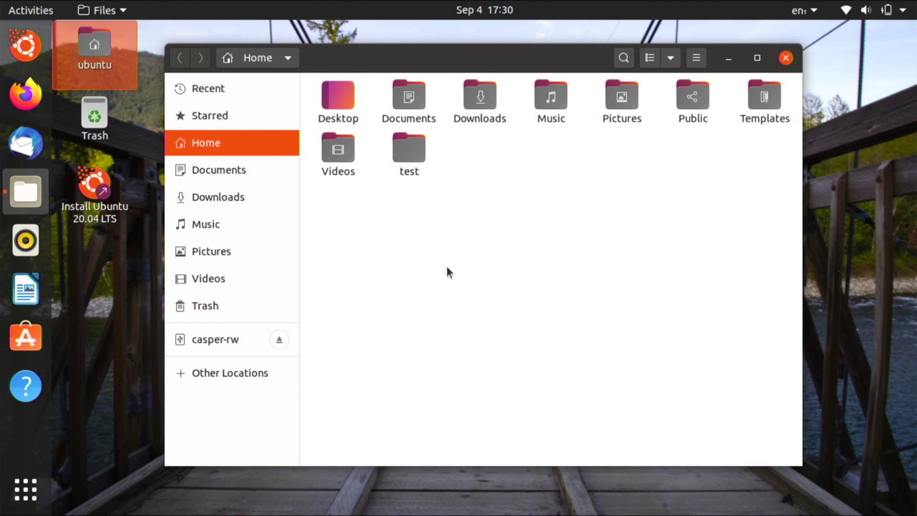
{"action": "left_click", "coordinate": [408, 98]}
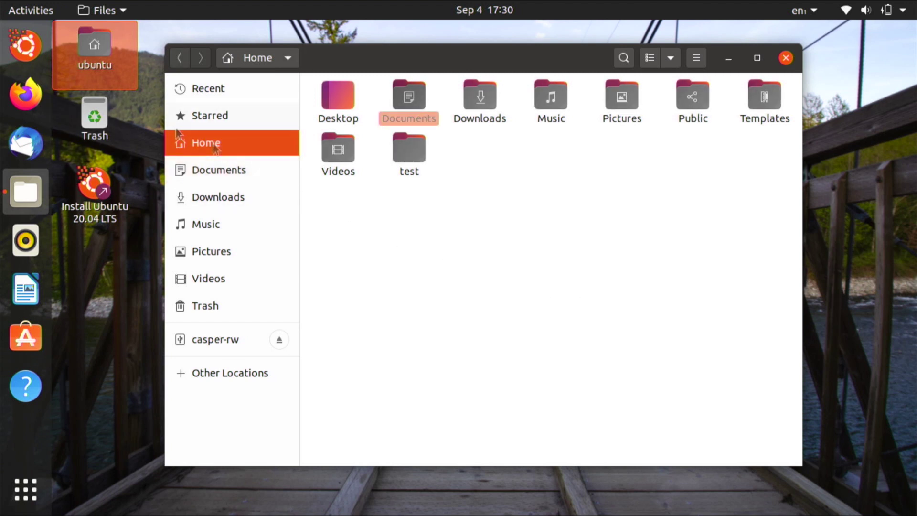
{"action": "right_click", "coordinate": [580, 229]}
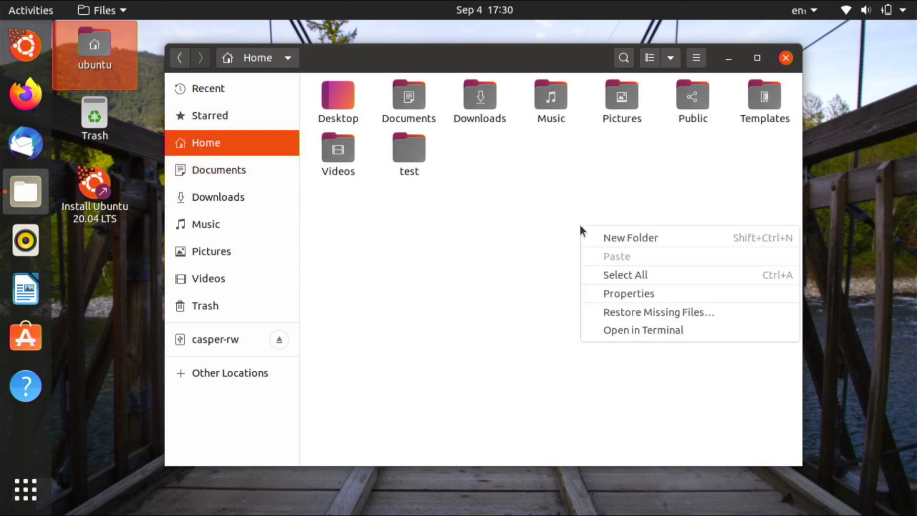
{"action": "left_click", "coordinate": [619, 238]}
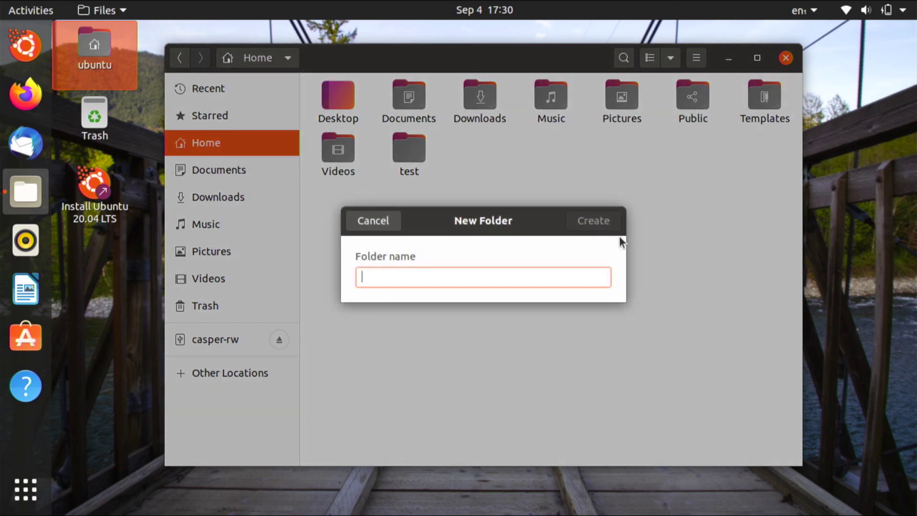
{"action": "type", "text": "tes"}
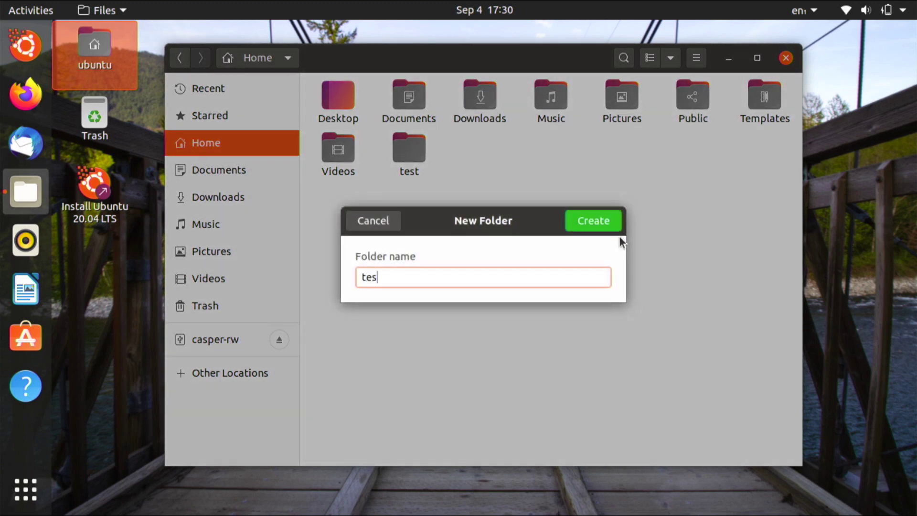
{"action": "type", "text": "t folder"}
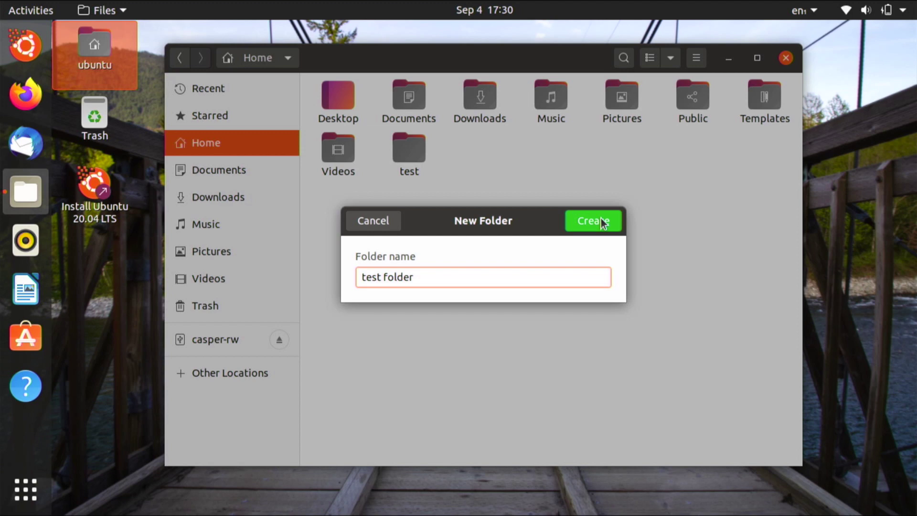
{"action": "left_click", "coordinate": [601, 221]}
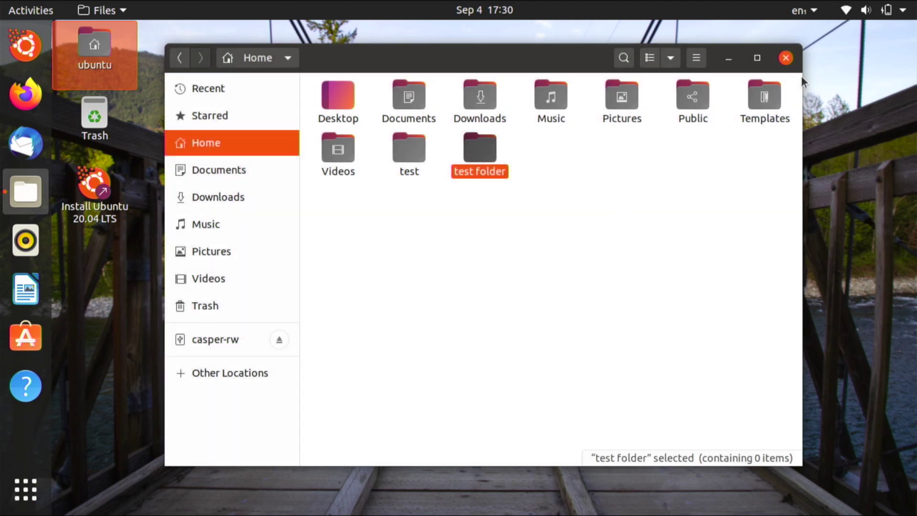
{"action": "left_click", "coordinate": [785, 59]}
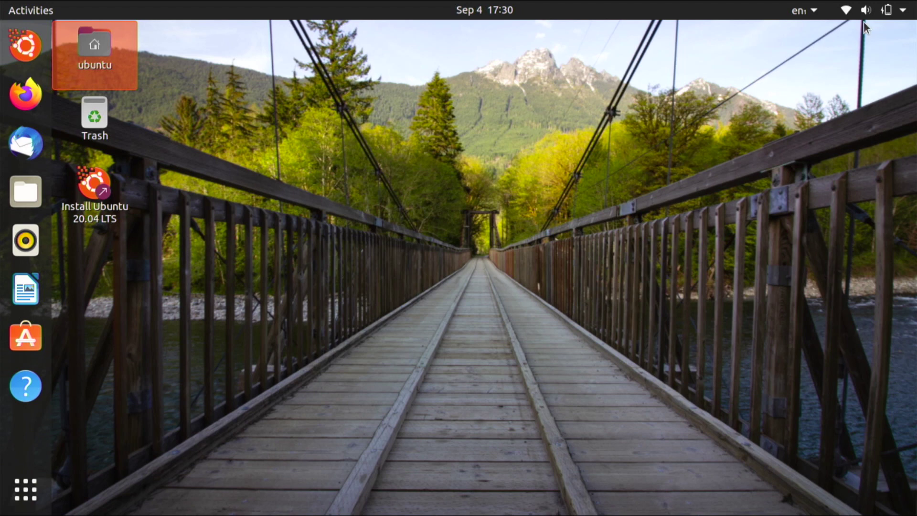
- Power off the Ubuntu live session from the system menu to reboot from the USB
{"action": "left_click", "coordinate": [903, 12]}
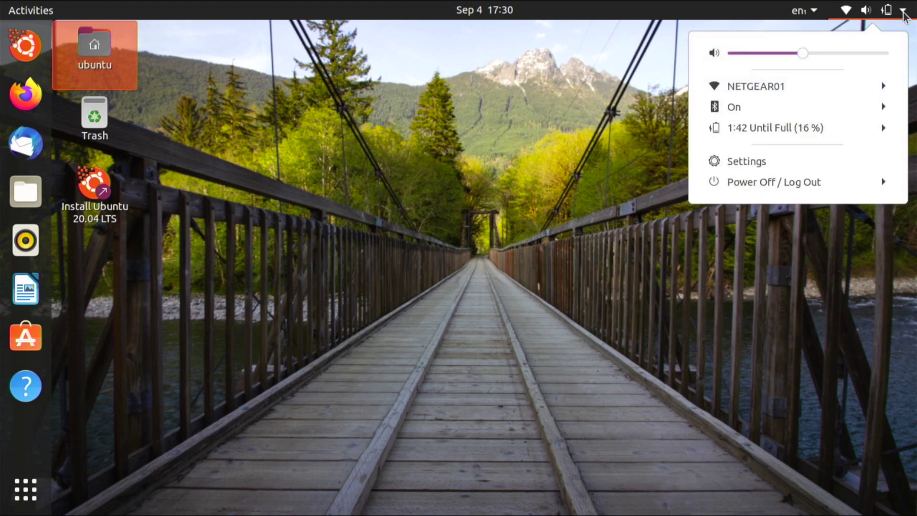
{"action": "left_click", "coordinate": [810, 180]}
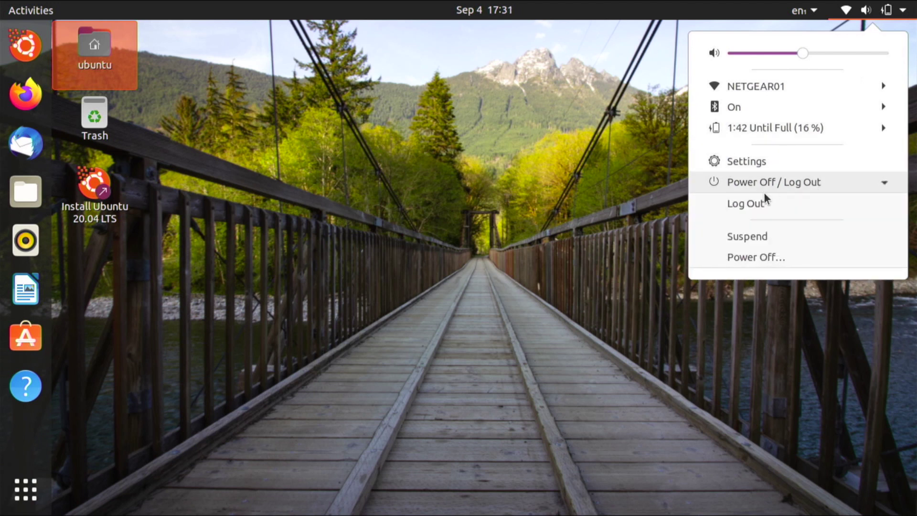
{"action": "left_click", "coordinate": [747, 259]}
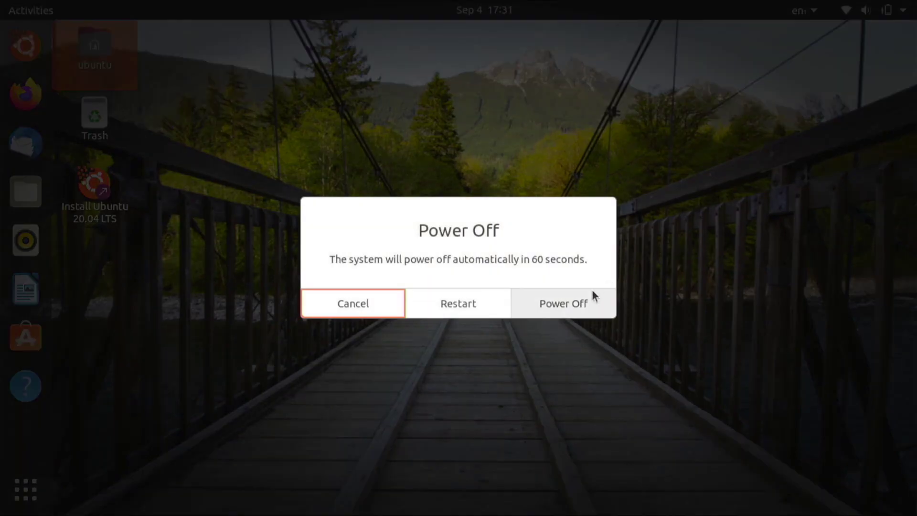
{"action": "left_click", "coordinate": [582, 306]}
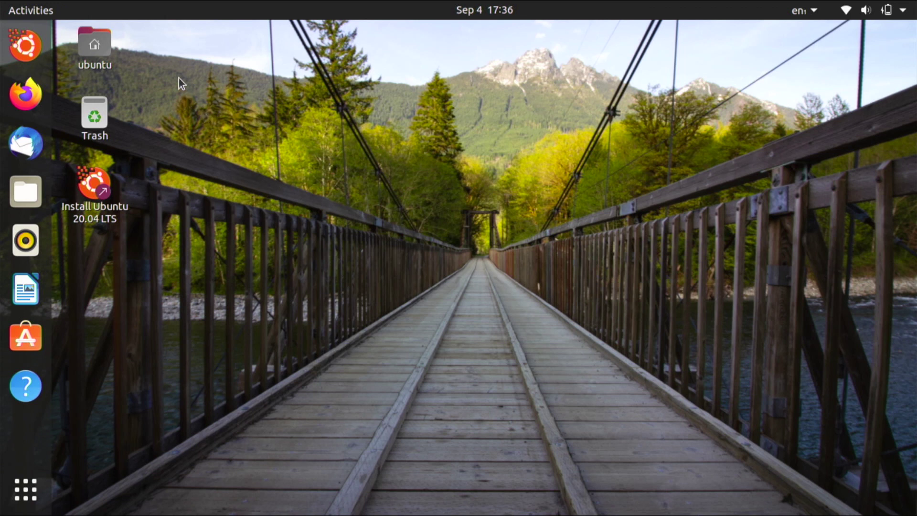
{"action": "left_click", "coordinate": [99, 48]}
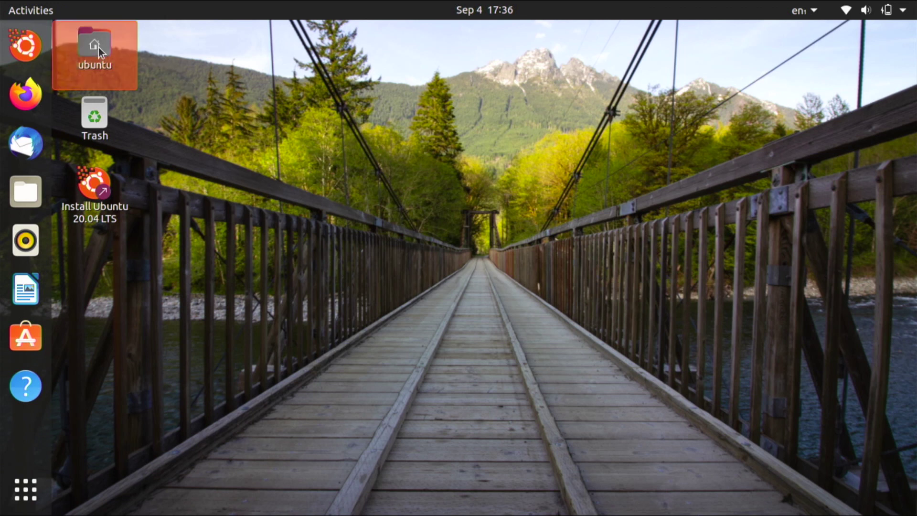